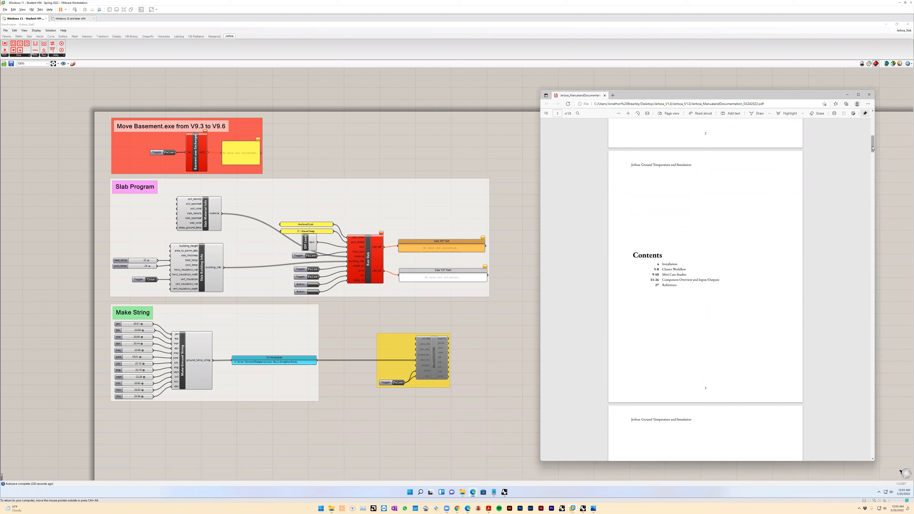
Read the Jerboa manual from its contents page through the Cluster Workflow, Slab Program and Basement Program sections
{"action": "left_click_drag", "start_coordinate": [872, 148], "coordinate": [873, 173]}
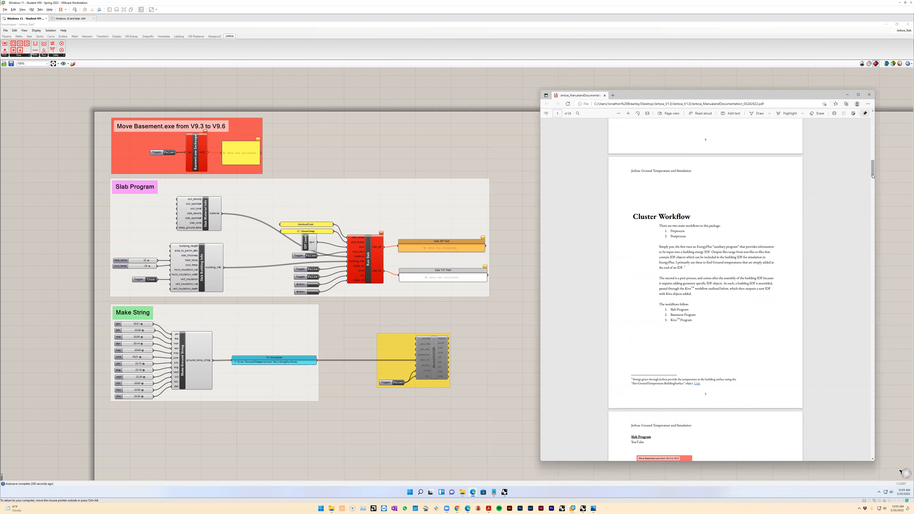
{"action": "left_click_drag", "start_coordinate": [872, 173], "coordinate": [875, 187]}
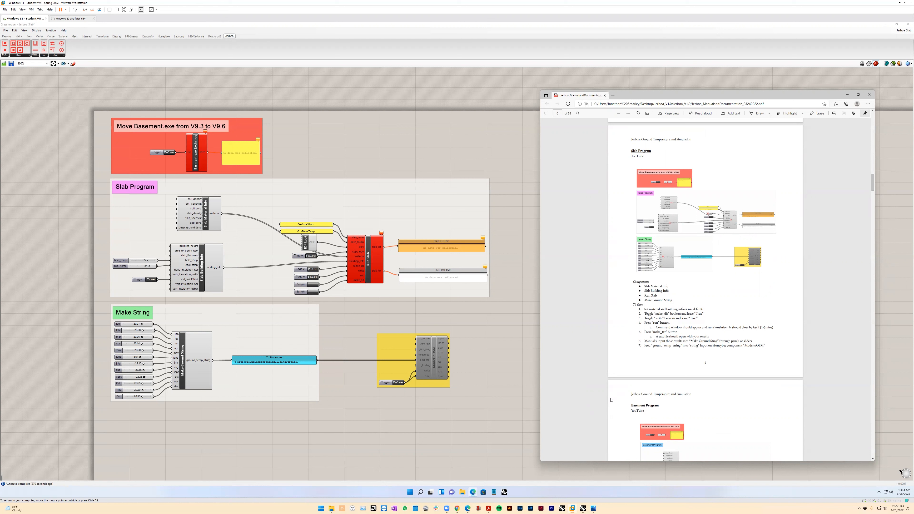
{"action": "left_click_drag", "start_coordinate": [872, 183], "coordinate": [875, 194]}
{"action": "scroll", "coordinate": [875, 193], "scroll_direction": "down", "scroll_amount": 4}
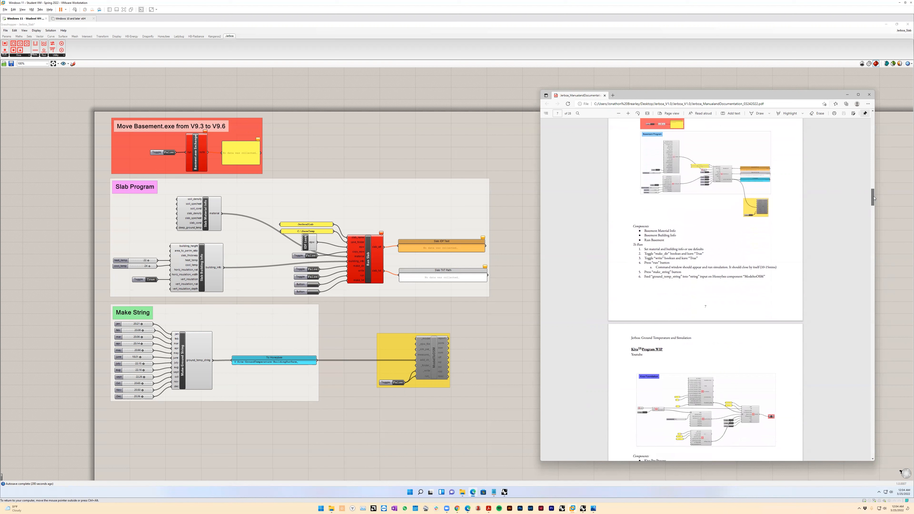
{"action": "scroll", "coordinate": [872, 191], "scroll_direction": "up", "scroll_amount": 8}
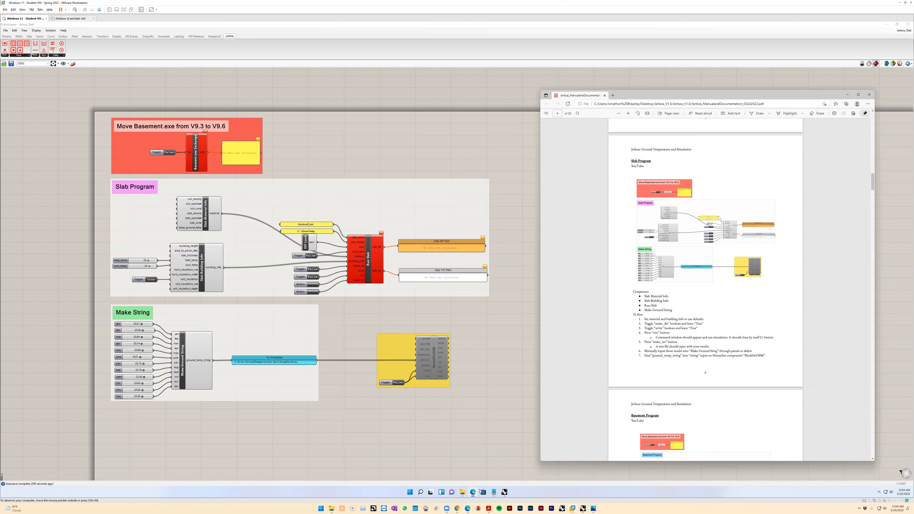
Browse File Explorer to the Jerboa_V1.0 Examples Slab folder to view its files, and clear the Explorer and manual windows away
{"action": "left_click", "coordinate": [463, 492]}
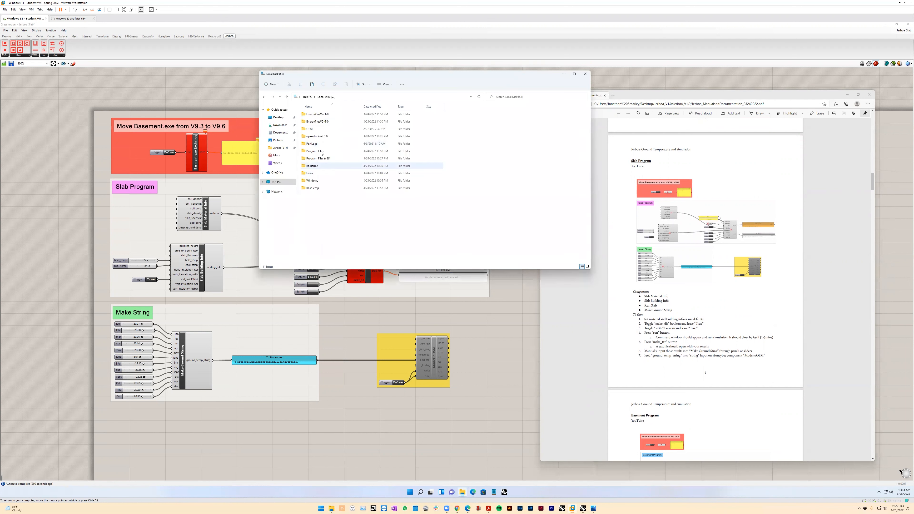
{"action": "left_click", "coordinate": [276, 148]}
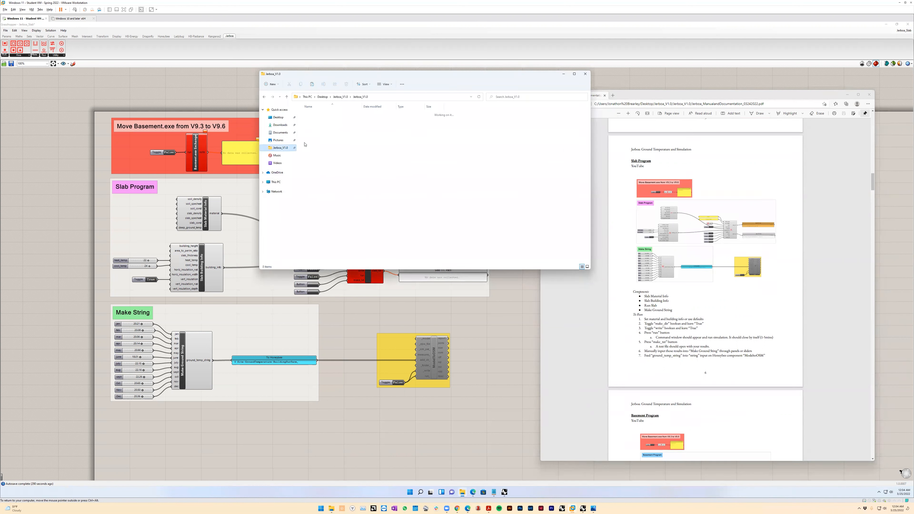
{"action": "left_click", "coordinate": [311, 116]}
{"action": "double_click", "coordinate": [311, 116]}
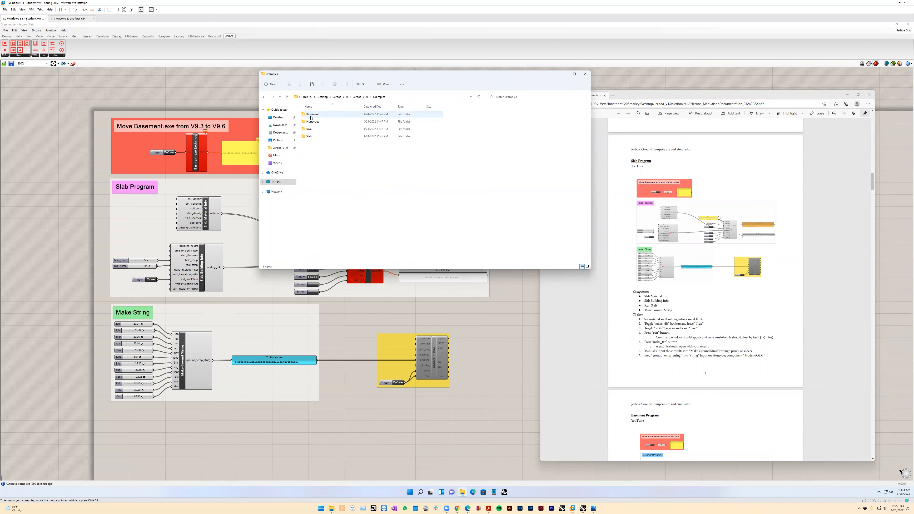
{"action": "double_click", "coordinate": [313, 137]}
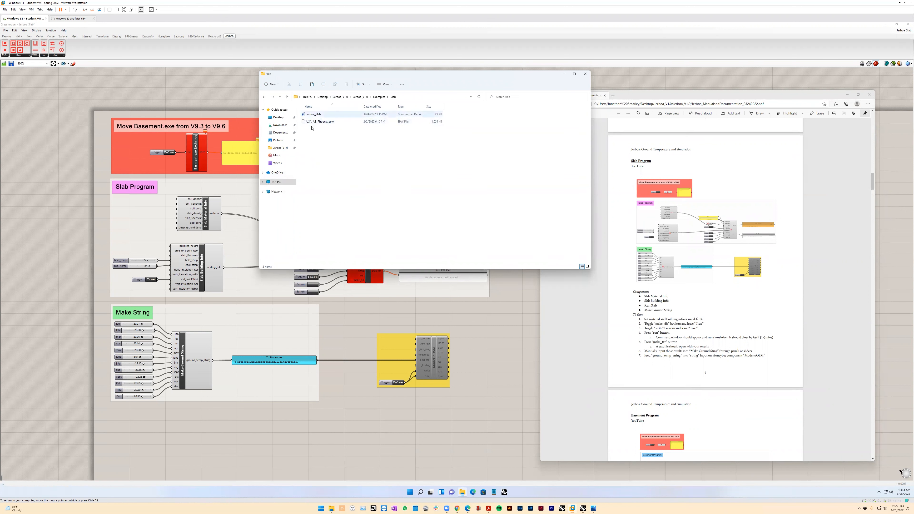
{"action": "left_click_drag", "start_coordinate": [348, 78], "coordinate": [260, 203]}
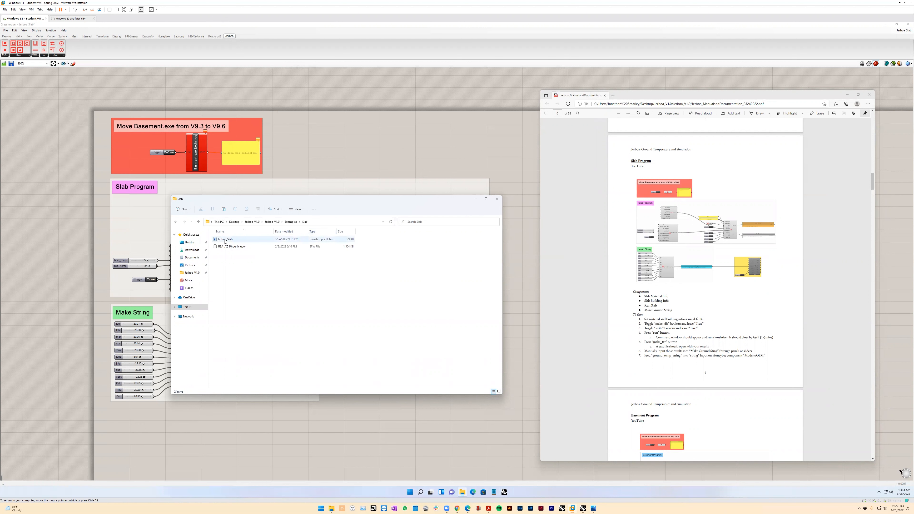
{"action": "left_click", "coordinate": [496, 199]}
{"action": "left_click", "coordinate": [848, 95]}
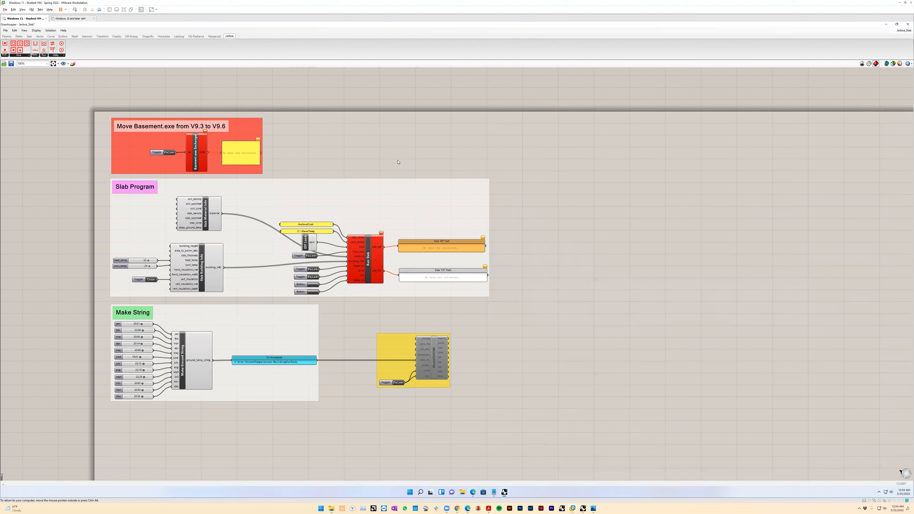
Add a large panel above the Slab Program group showing the material output of the Slab Material Info component
{"action": "right_click_drag", "start_coordinate": [435, 171], "coordinate": [490, 169]}
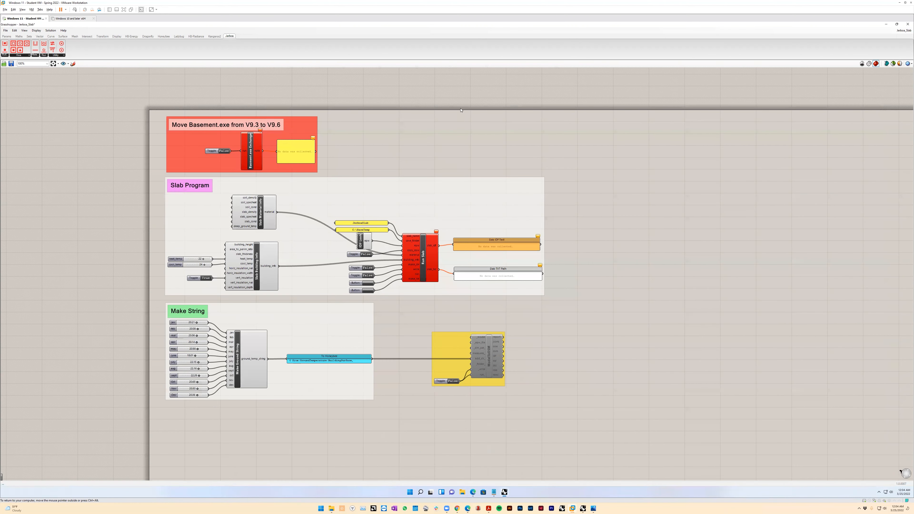
{"action": "right_click_drag", "start_coordinate": [318, 165], "coordinate": [381, 171]}
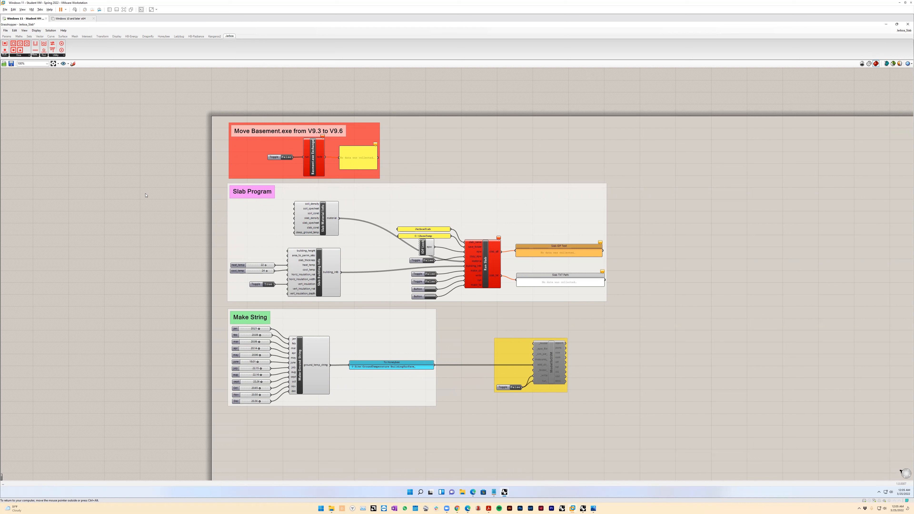
{"action": "left_click_drag", "start_coordinate": [322, 219], "coordinate": [319, 226]}
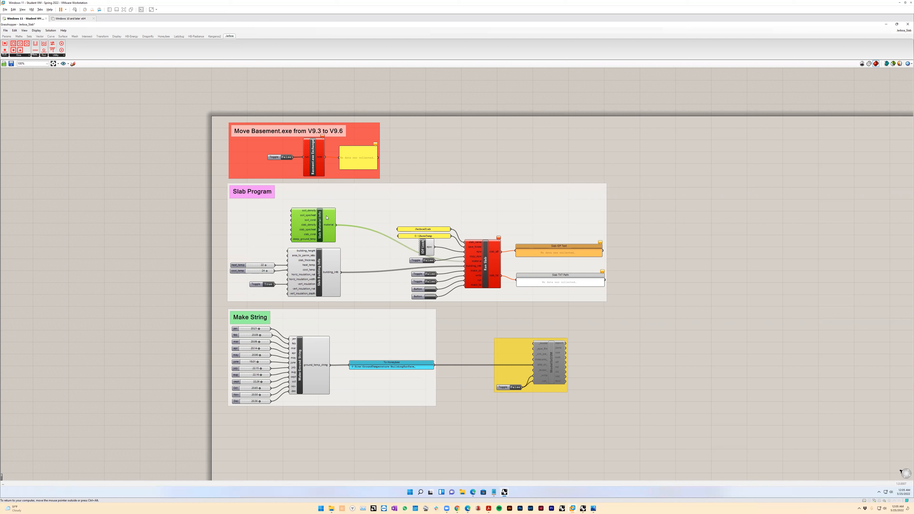
{"action": "double_click", "coordinate": [424, 171]}
{"action": "type", "text": "//"}
{"action": "key", "text": "Return"}
{"action": "left_click_drag", "start_coordinate": [336, 225], "coordinate": [695, 290]}
{"action": "left_click_drag", "start_coordinate": [576, 218], "coordinate": [579, 162]}
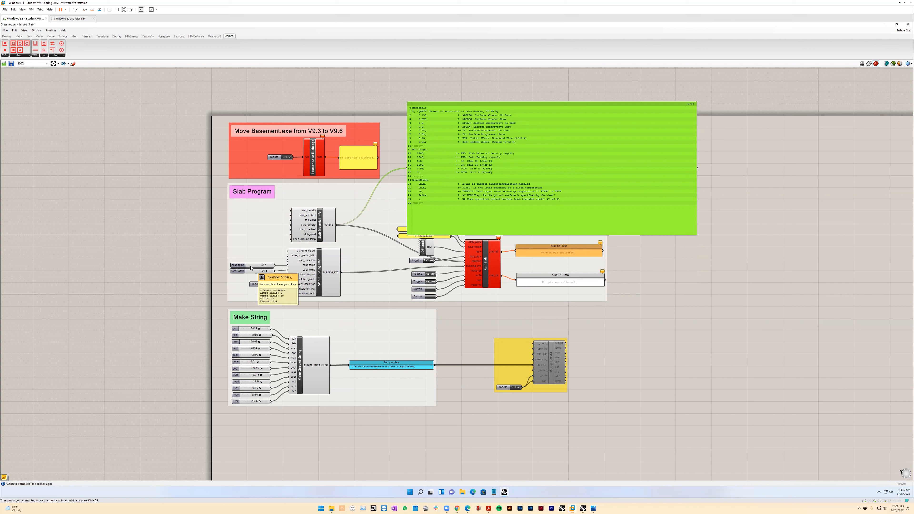
Try a 2000 panel as the soil_density input of the Slab Material Info component, and delete that panel
{"action": "double_click", "coordinate": [218, 243]}
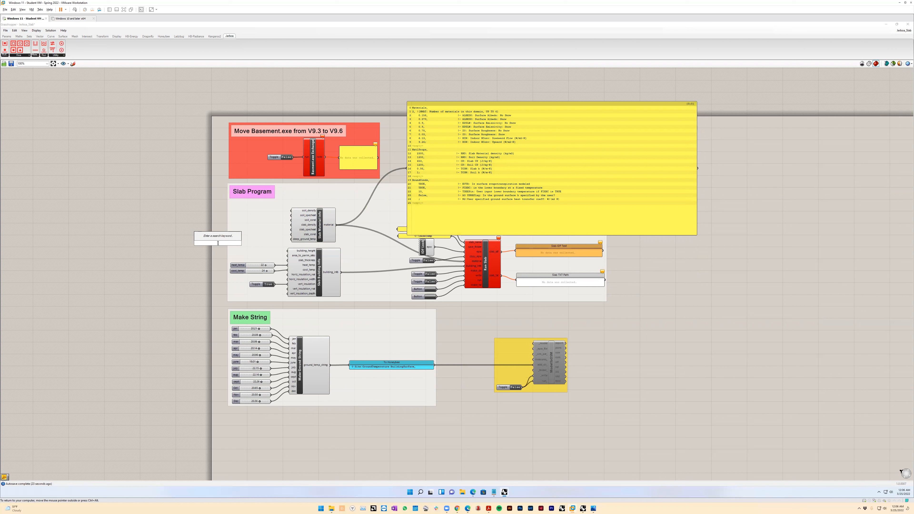
{"action": "type", "text": "200"}
{"action": "key", "text": "BackSpace"}
{"action": "type", "text": "//2000"}
{"action": "key", "text": "Return"}
{"action": "left_click_drag", "start_coordinate": [218, 245], "coordinate": [292, 211]}
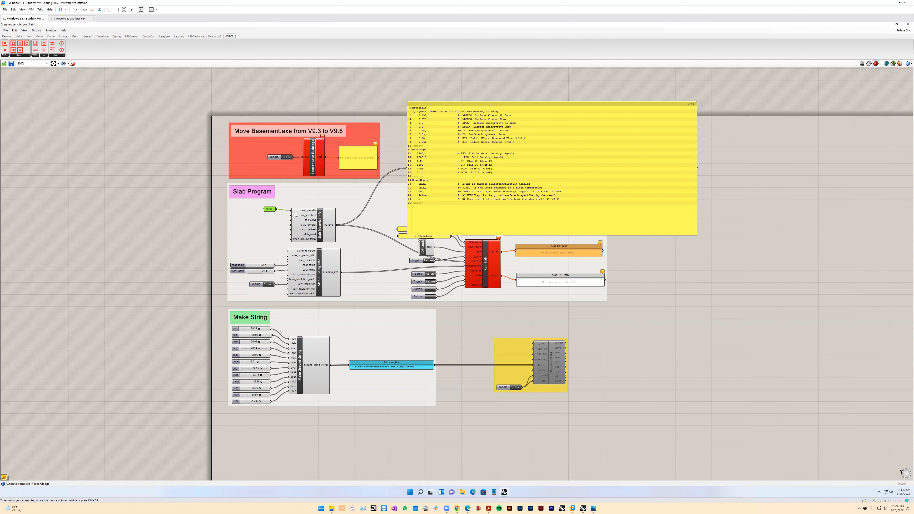
{"action": "left_click_drag", "start_coordinate": [274, 209], "coordinate": [292, 225]}
{"action": "key", "text": "Delete"}
Look up the Slab Building Info component's inputs in the manual's component overview, and minimize the manual
{"action": "mouse_move", "coordinate": [594, 508]}
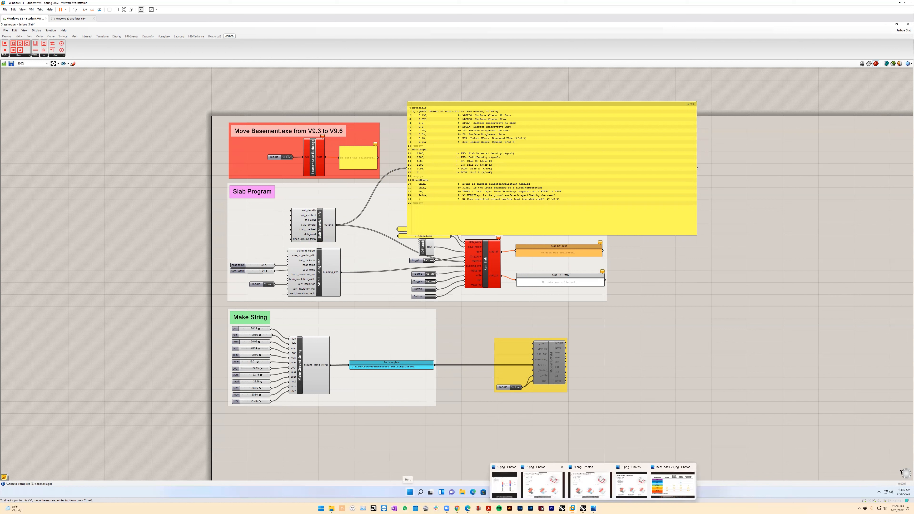
{"action": "left_click", "coordinate": [472, 492]}
{"action": "left_click_drag", "start_coordinate": [872, 177], "coordinate": [872, 145]}
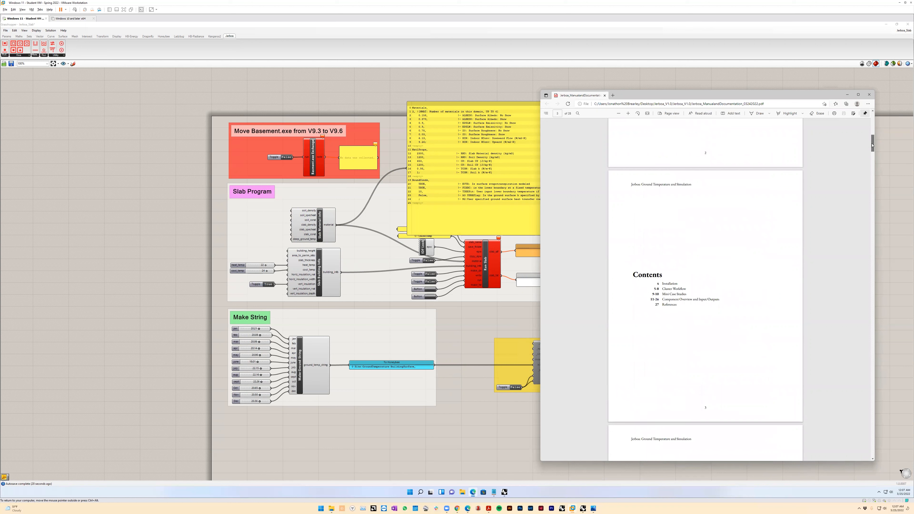
{"action": "left_click_drag", "start_coordinate": [872, 145], "coordinate": [877, 273]}
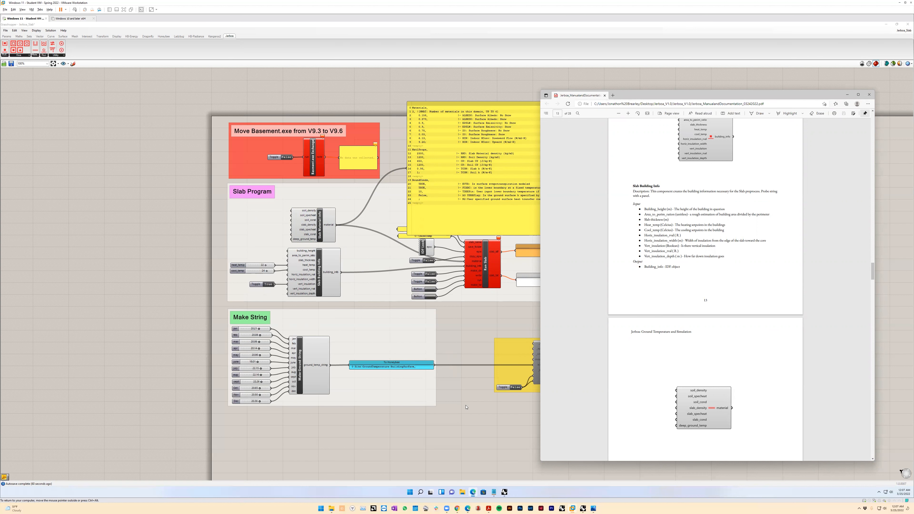
{"action": "left_click", "coordinate": [847, 95]}
Rewire the large panel to the building_info output of the Slab Building Info component, and delete the panel
{"action": "left_click", "coordinate": [499, 161]}
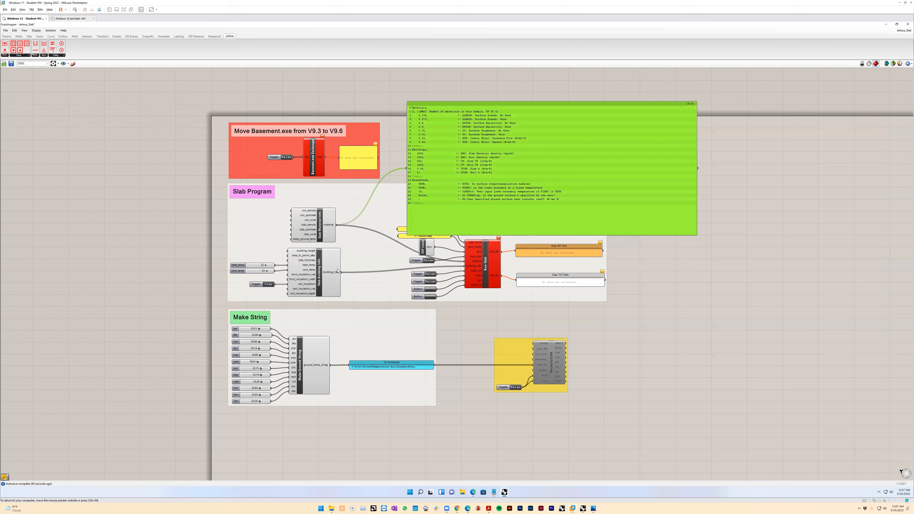
{"action": "left_click_drag", "start_coordinate": [341, 273], "coordinate": [410, 171]}
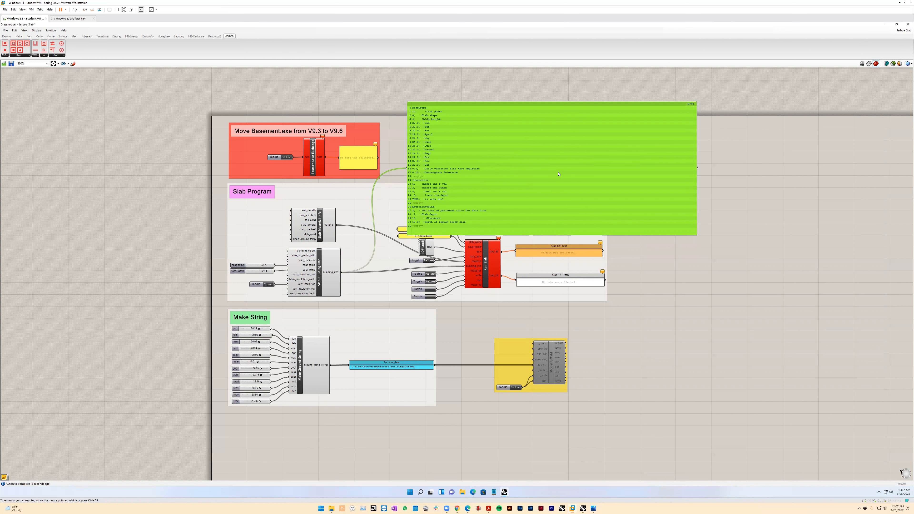
{"action": "key", "text": "Delete"}
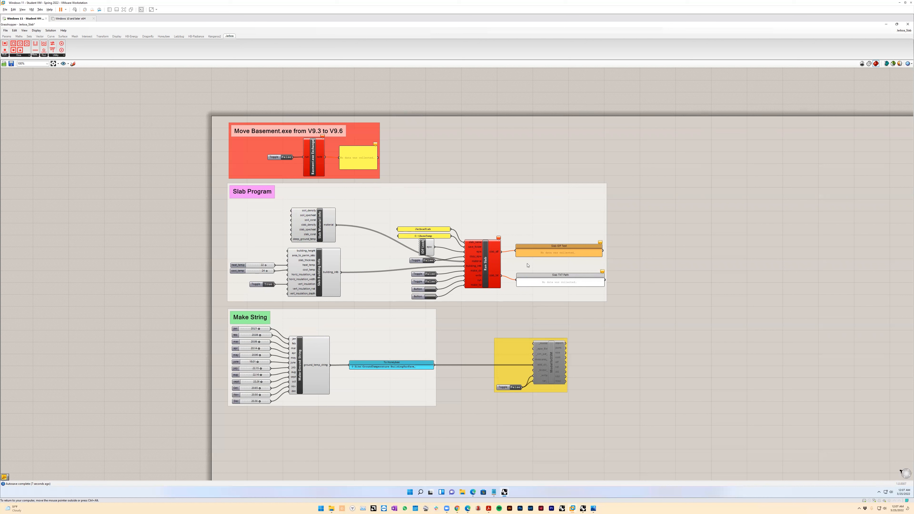
Add an enlarged panel showing the Slab Building Info output, and adjust the heat_temp and cool_temp sliders
{"action": "double_click", "coordinate": [683, 272]}
{"action": "type", "text": "//"}
{"action": "key", "text": "Return"}
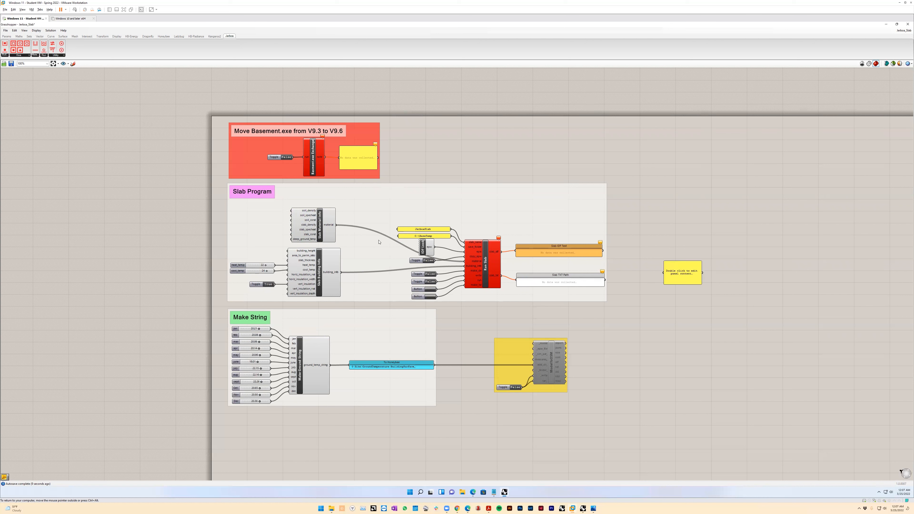
{"action": "left_click_drag", "start_coordinate": [340, 272], "coordinate": [544, 329]}
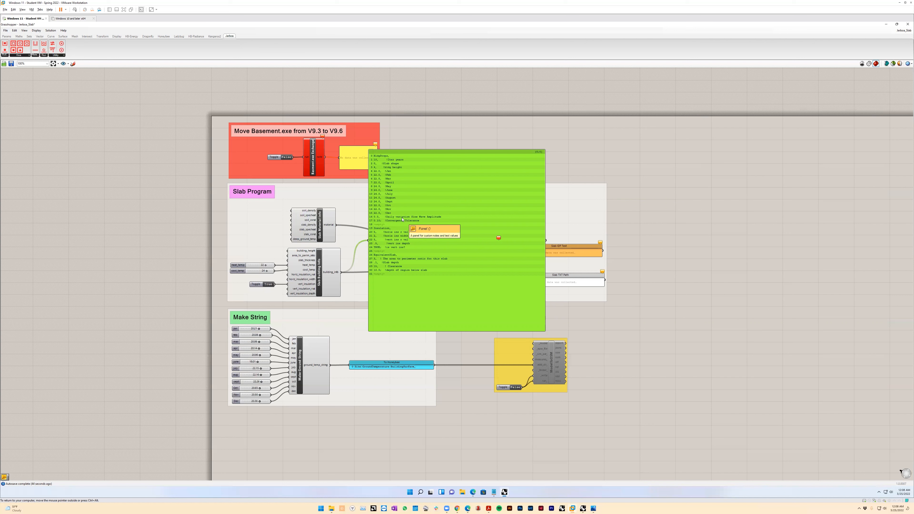
{"action": "left_click_drag", "start_coordinate": [265, 265], "coordinate": [262, 273]}
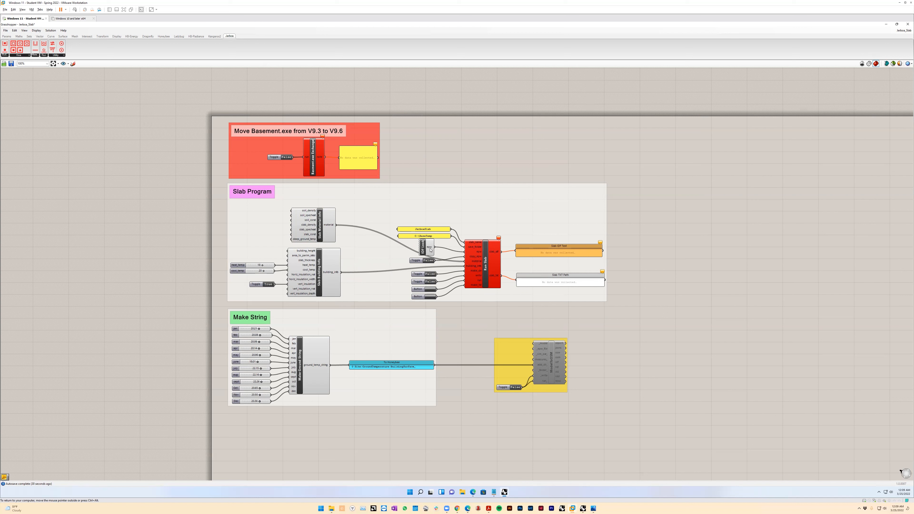
Replace the EPW component feeding Run Slab with a newly placed one, and delete the unused component outside the Slab Program group
{"action": "mouse_move", "coordinate": [431, 250]}
{"action": "left_click_drag", "start_coordinate": [61, 50], "coordinate": [139, 187]}
{"action": "left_click_drag", "start_coordinate": [61, 44], "coordinate": [306, 242]}
{"action": "left_click_drag", "start_coordinate": [400, 254], "coordinate": [464, 251]}
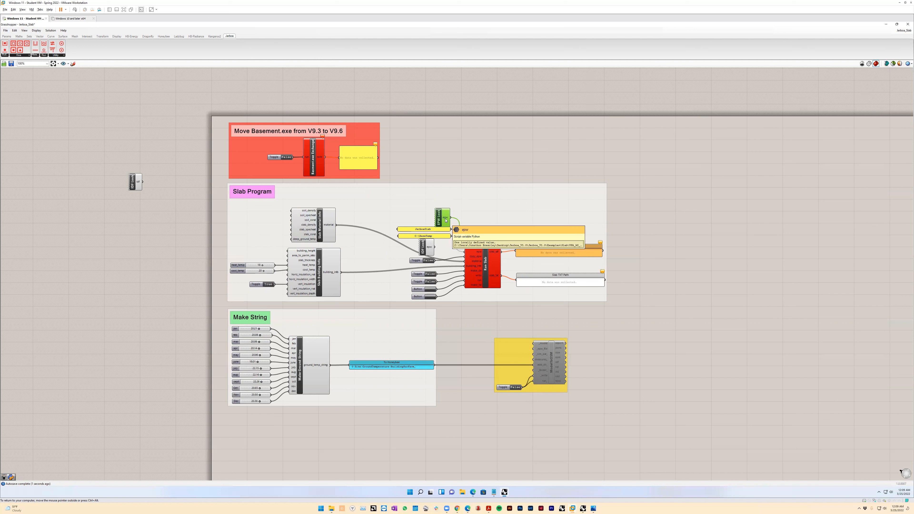
{"action": "mouse_move", "coordinate": [445, 220]}
{"action": "left_mouse_down"}
{"action": "mouse_move", "coordinate": [439, 244]}
{"action": "mouse_move", "coordinate": [416, 248]}
{"action": "mouse_move", "coordinate": [432, 222]}
{"action": "mouse_move", "coordinate": [432, 230]}
{"action": "left_mouse_up"}
{"action": "left_click", "coordinate": [423, 251]}
{"action": "key", "text": "Delete"}
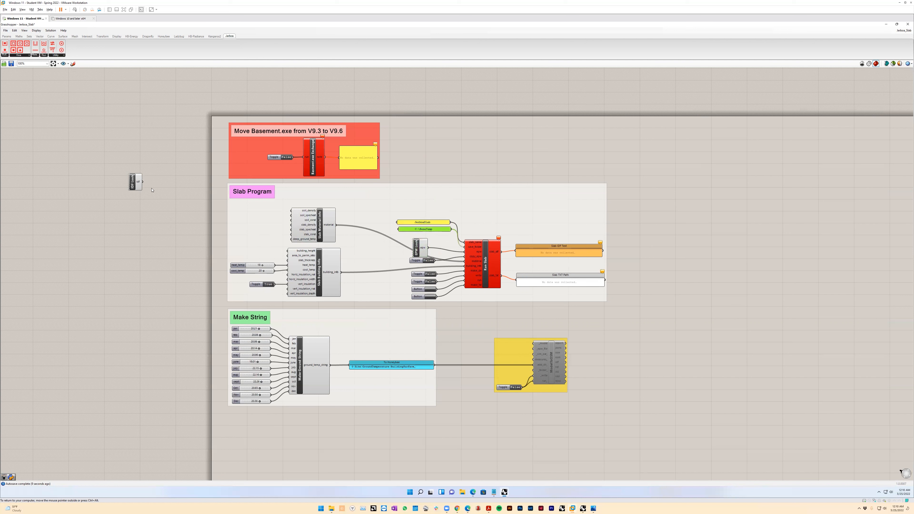
{"action": "left_click", "coordinate": [135, 183]}
{"action": "key", "text": "Delete"}
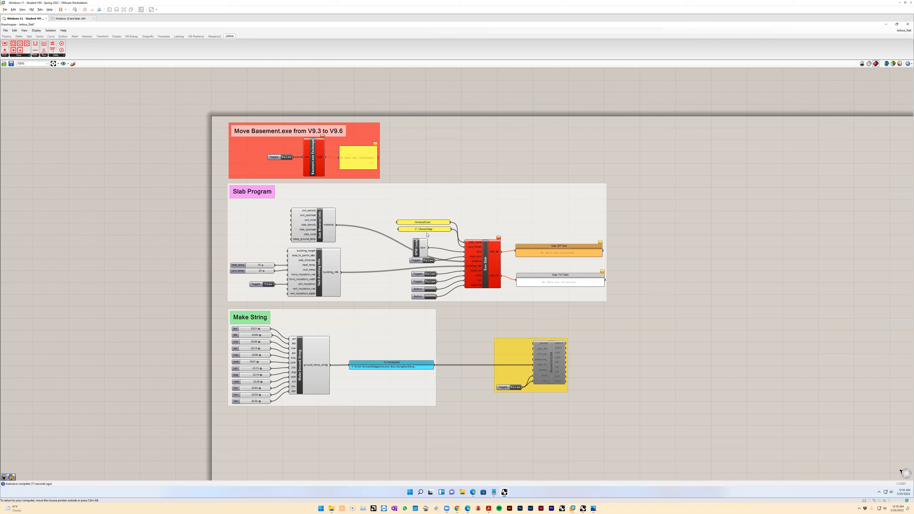
Tidy the panels and EPW component feeding Run Slab, check the C:\BaseTemp panel, and set the toggle beneath the EPW component to True
{"action": "left_click_drag", "start_coordinate": [431, 224], "coordinate": [432, 225]}
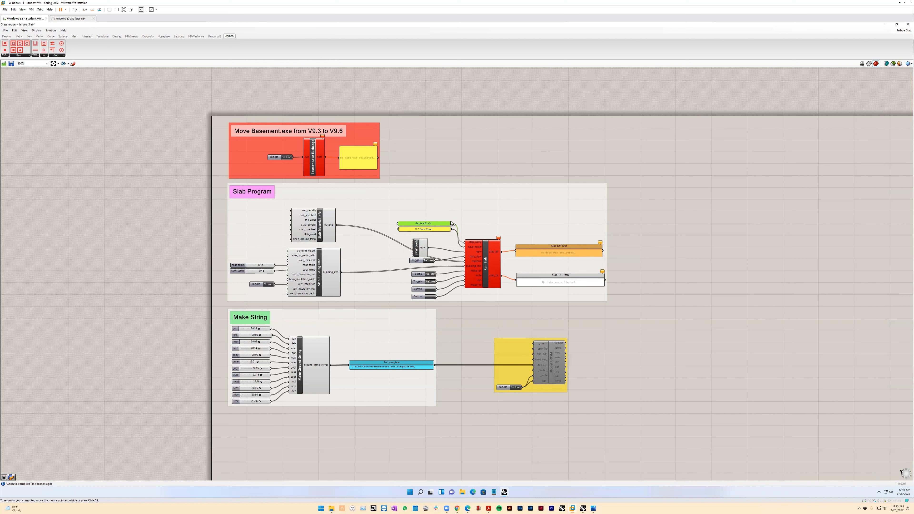
{"action": "double_click", "coordinate": [428, 228]}
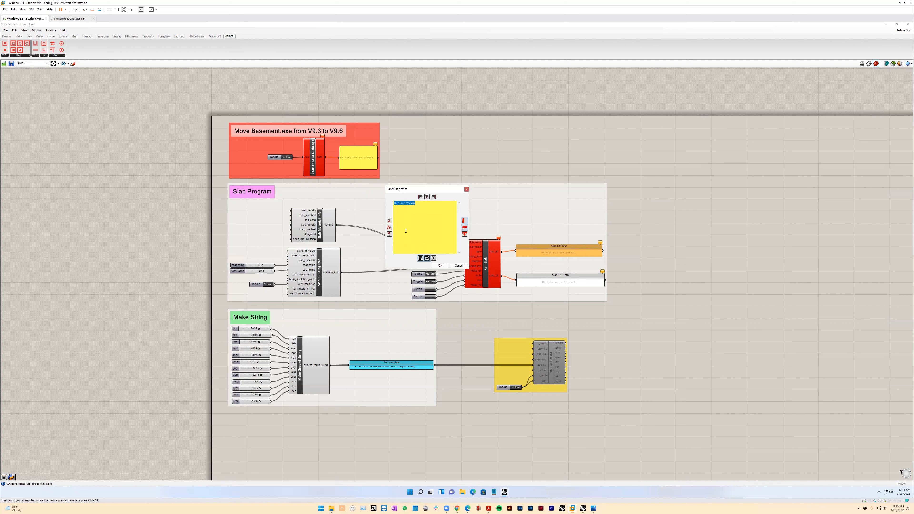
{"action": "left_click", "coordinate": [444, 264]}
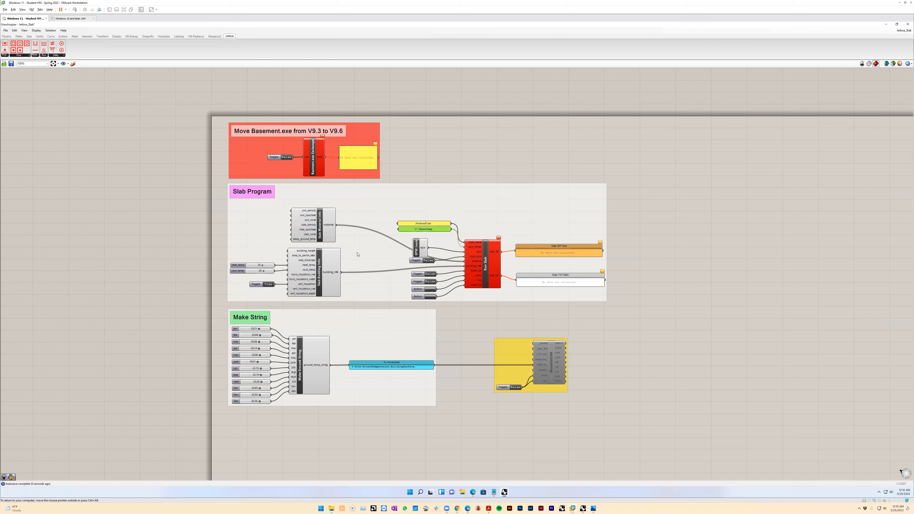
{"action": "left_click_drag", "start_coordinate": [425, 246], "coordinate": [431, 241]}
{"action": "left_click", "coordinate": [428, 261]}
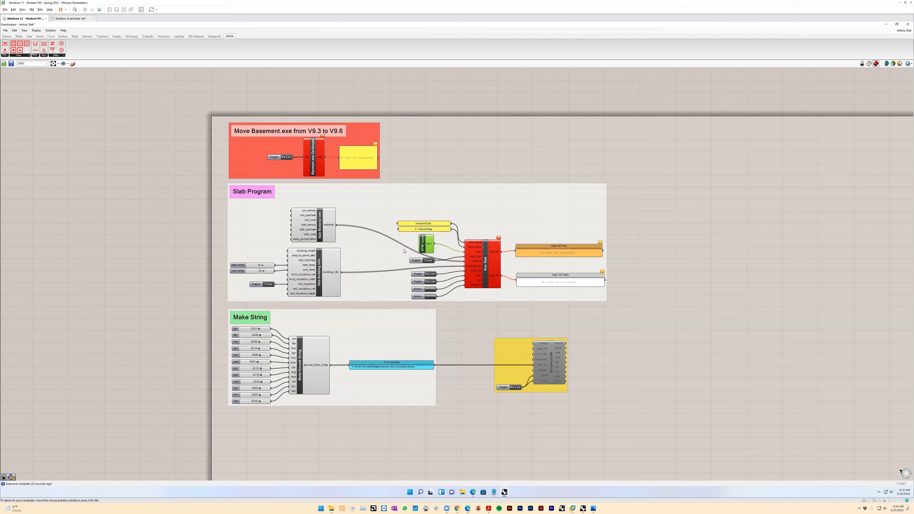
Set the make_dir and write toggles of the Run Slab component to True
{"action": "right_click_drag", "start_coordinate": [396, 194], "coordinate": [361, 188]}
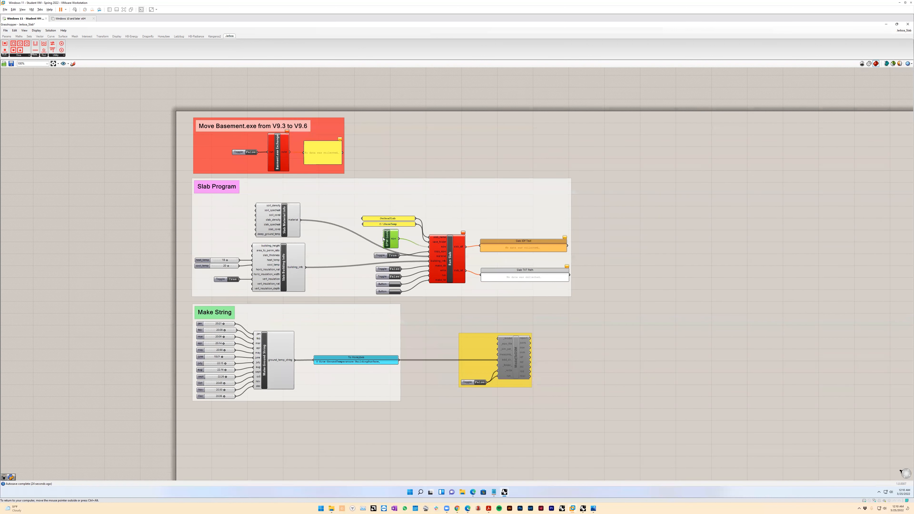
{"action": "right_click_drag", "start_coordinate": [398, 237], "coordinate": [374, 243]}
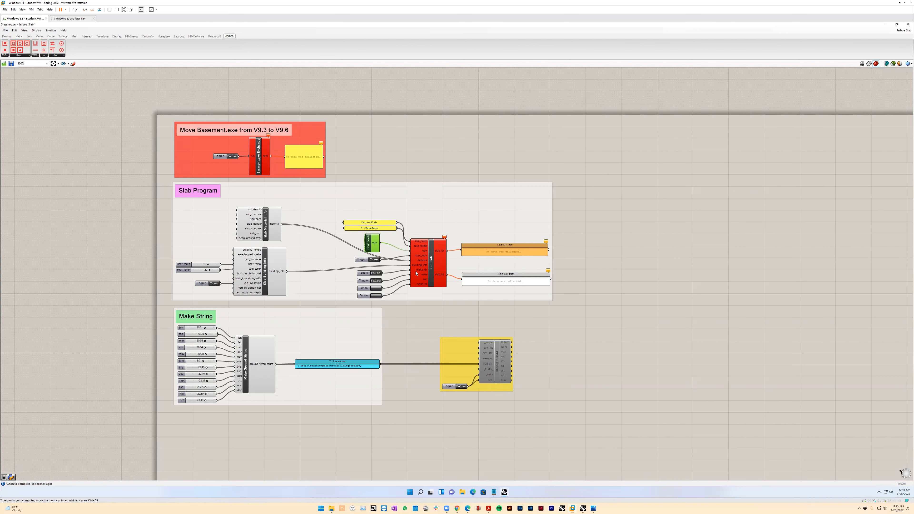
{"action": "double_click", "coordinate": [375, 273]}
{"action": "double_click", "coordinate": [375, 281]}
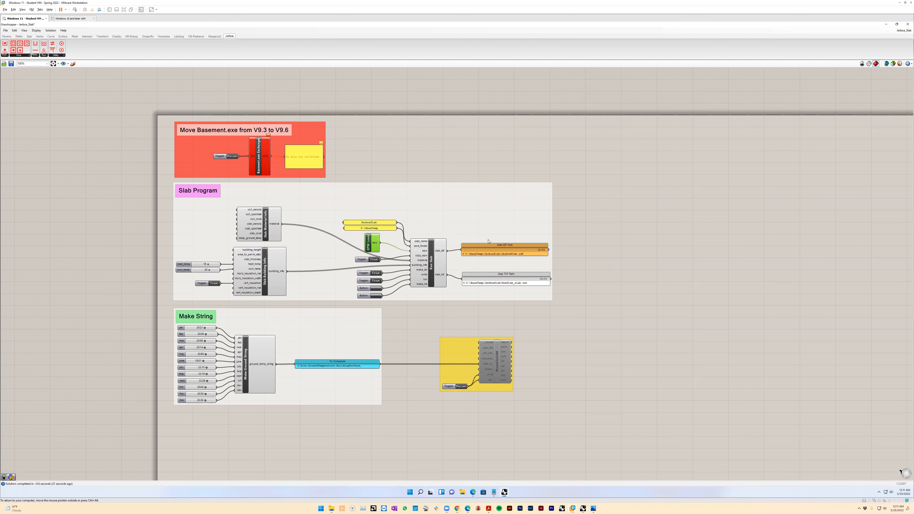
Trigger the lowest button input of Run Slab to open the RunSlab_slab text file, reposition the Notepad window, and close the console window
{"action": "left_click", "coordinate": [375, 295]}
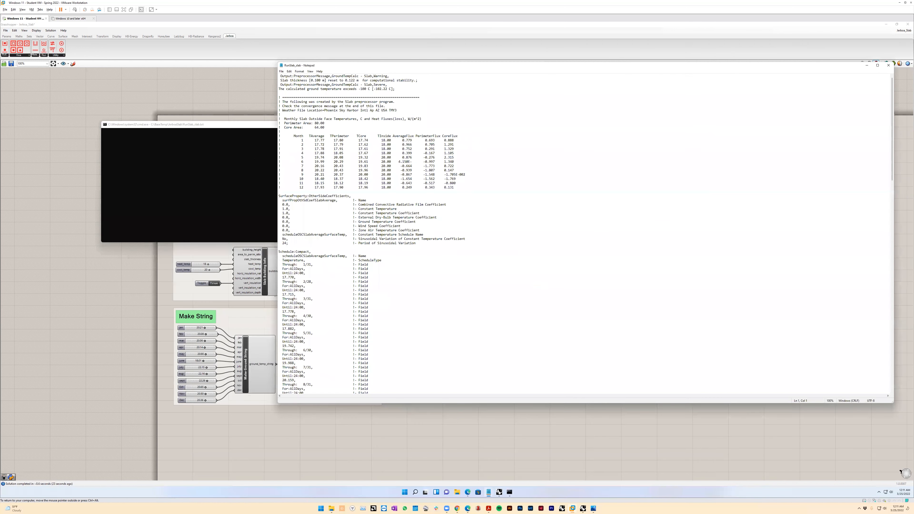
{"action": "left_click_drag", "start_coordinate": [278, 237], "coordinate": [522, 237]}
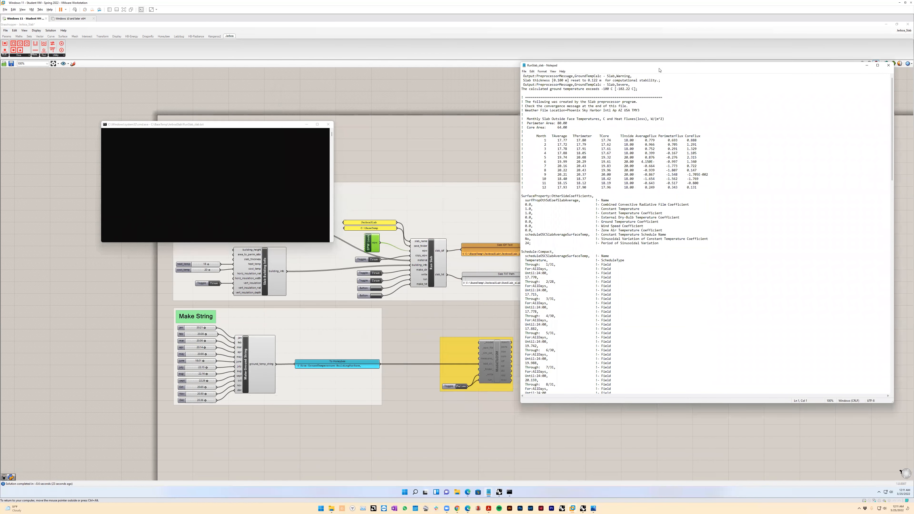
{"action": "left_click_drag", "start_coordinate": [658, 69], "coordinate": [629, 106]}
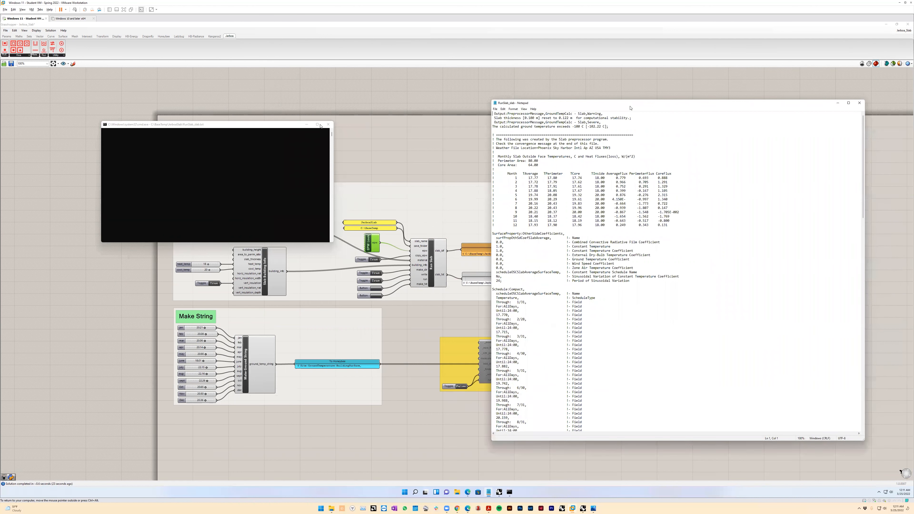
{"action": "left_click", "coordinate": [328, 125]}
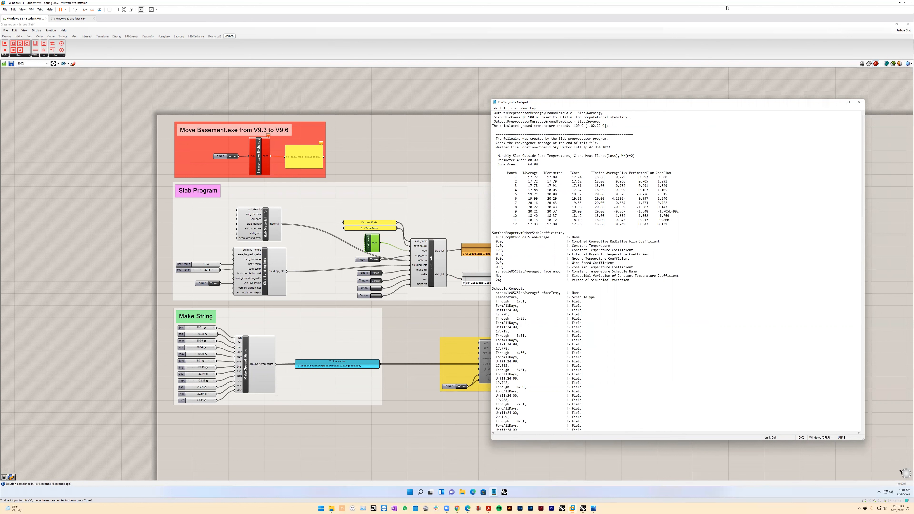
Arrange Grasshopper and the RunSlab_slab Notepad window side by side, with the Slab Program and Make String groups in view
{"action": "double_click", "coordinate": [694, 24]}
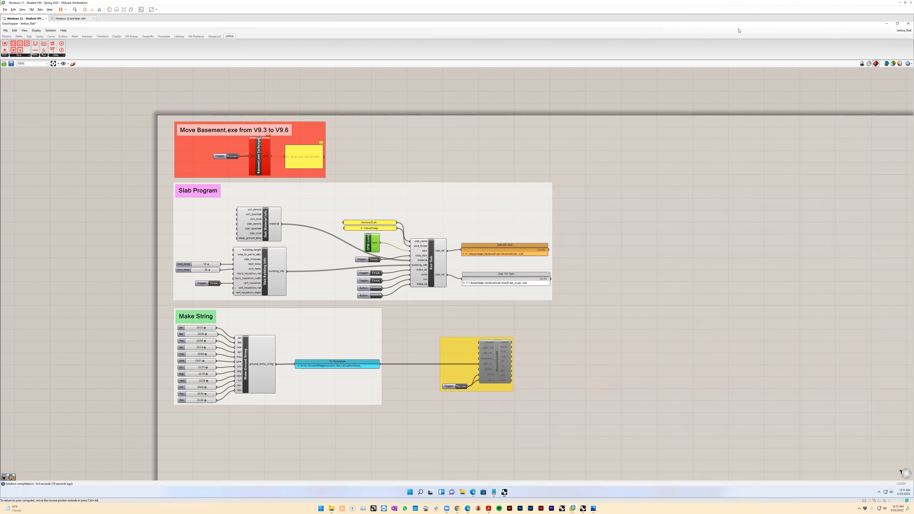
{"action": "left_click_drag", "start_coordinate": [734, 41], "coordinate": [1, 40]}
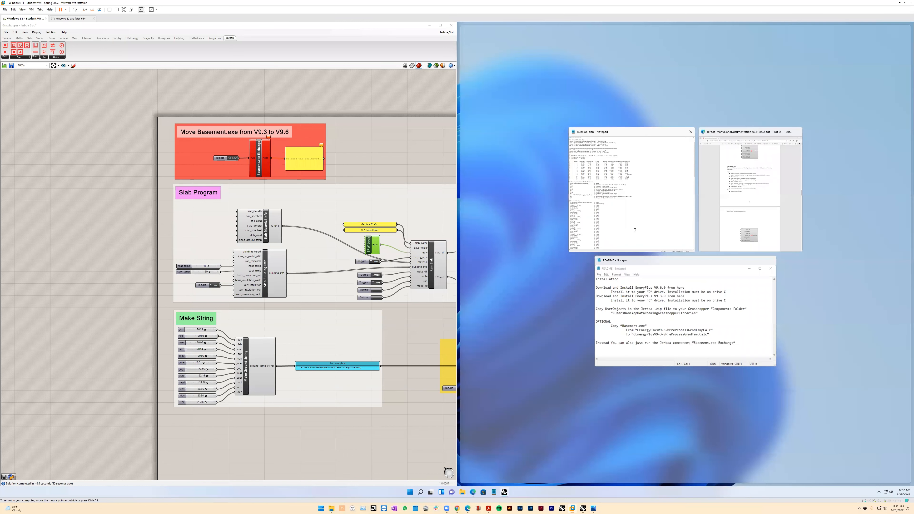
{"action": "left_click", "coordinate": [635, 230]}
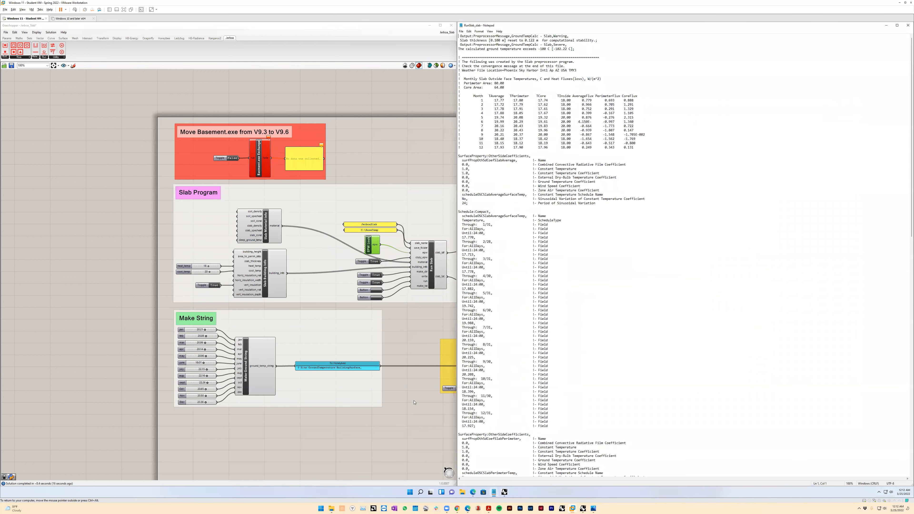
{"action": "right_click", "coordinate": [413, 379]}
{"action": "right_click_drag", "start_coordinate": [399, 272], "coordinate": [363, 264]}
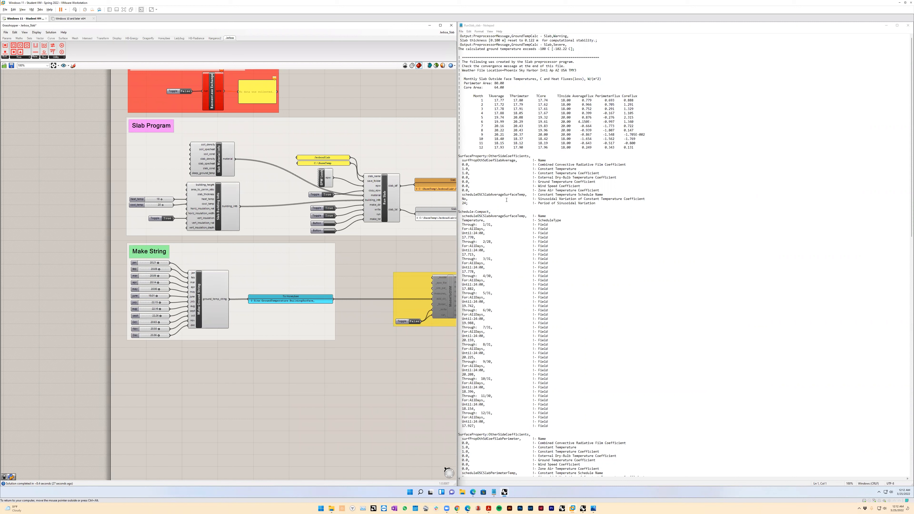
Examine the RunSlab_slab file's monthly slab temperature table, the average, perimeter and core schedules, and the convergence message at its end
{"action": "left_click_drag", "start_coordinate": [911, 69], "coordinate": [897, 279]}
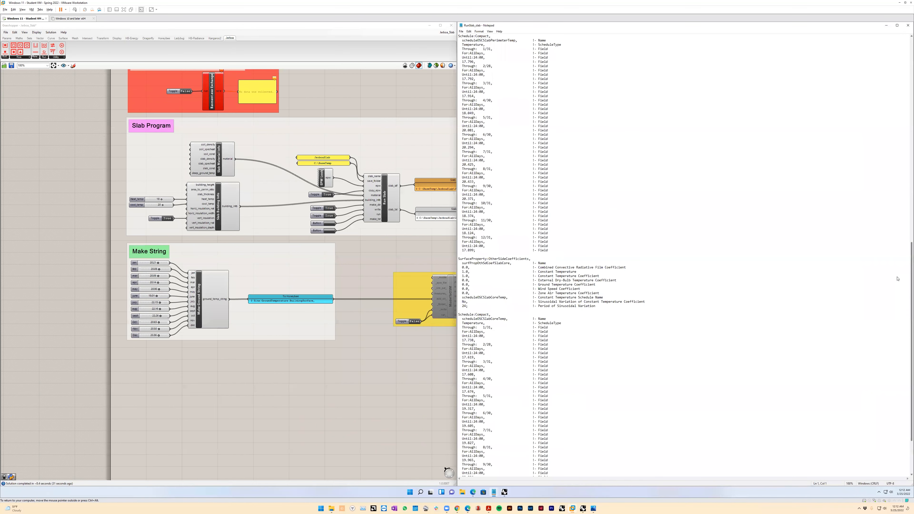
{"action": "scroll", "coordinate": [895, 320], "scroll_direction": "down", "scroll_amount": 6}
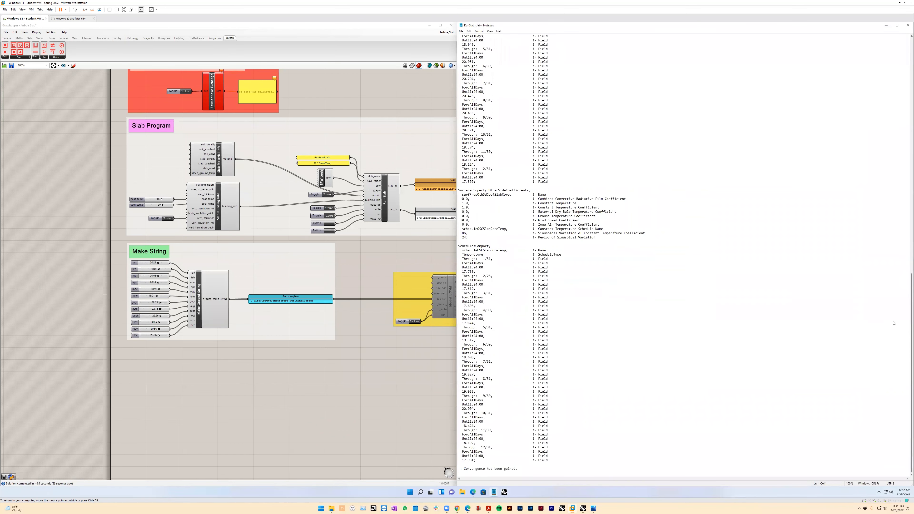
{"action": "scroll", "coordinate": [897, 286], "scroll_direction": "up", "scroll_amount": 13}
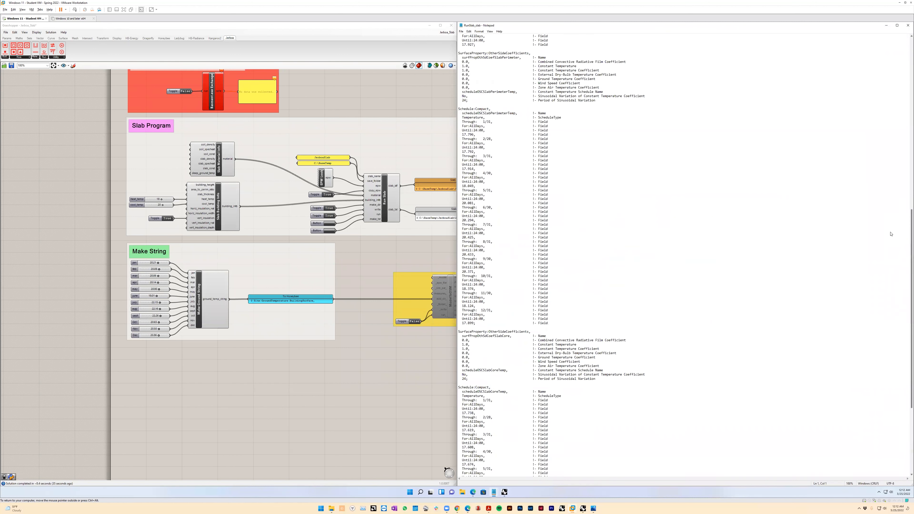
{"action": "scroll", "coordinate": [892, 218], "scroll_direction": "up", "scroll_amount": 20}
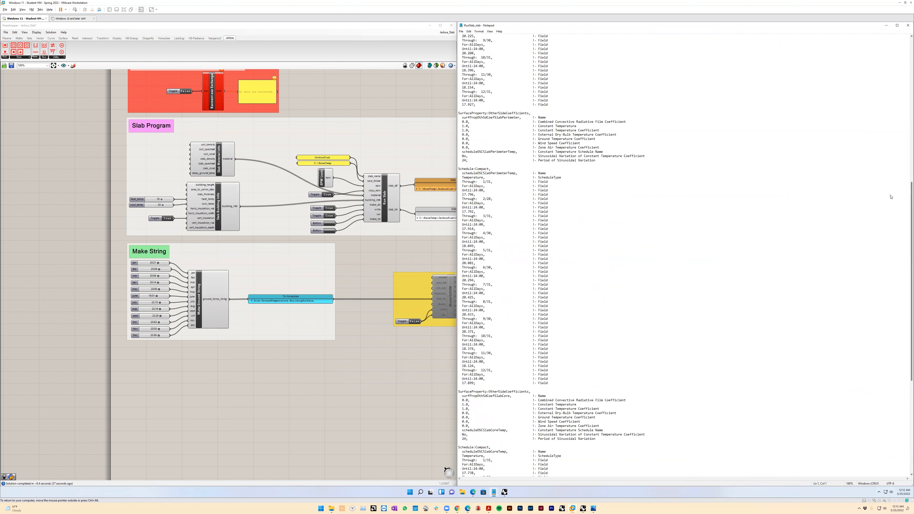
{"action": "scroll", "coordinate": [892, 86], "scroll_direction": "up", "scroll_amount": 6}
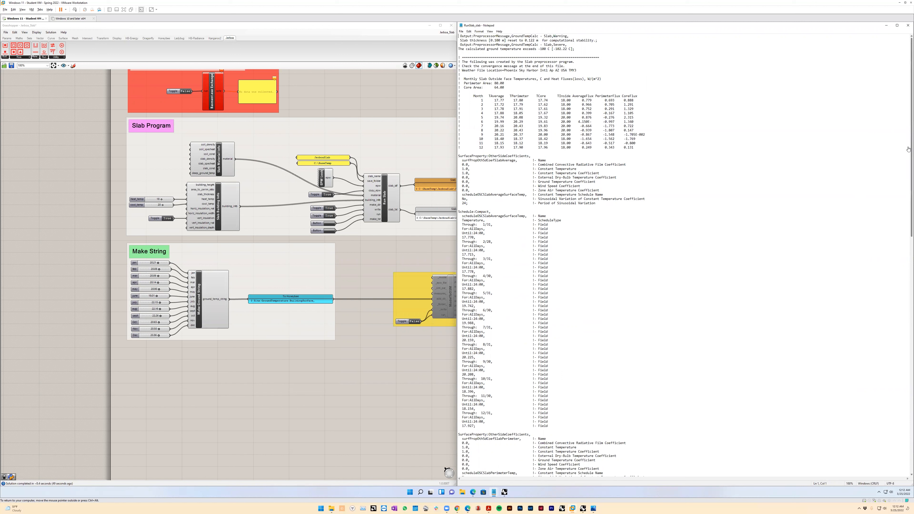
{"action": "scroll", "coordinate": [907, 191], "scroll_direction": "down", "scroll_amount": 5}
{"action": "scroll", "coordinate": [907, 191], "scroll_direction": "up", "scroll_amount": 5}
{"action": "scroll", "coordinate": [906, 129], "scroll_direction": "down", "scroll_amount": 4}
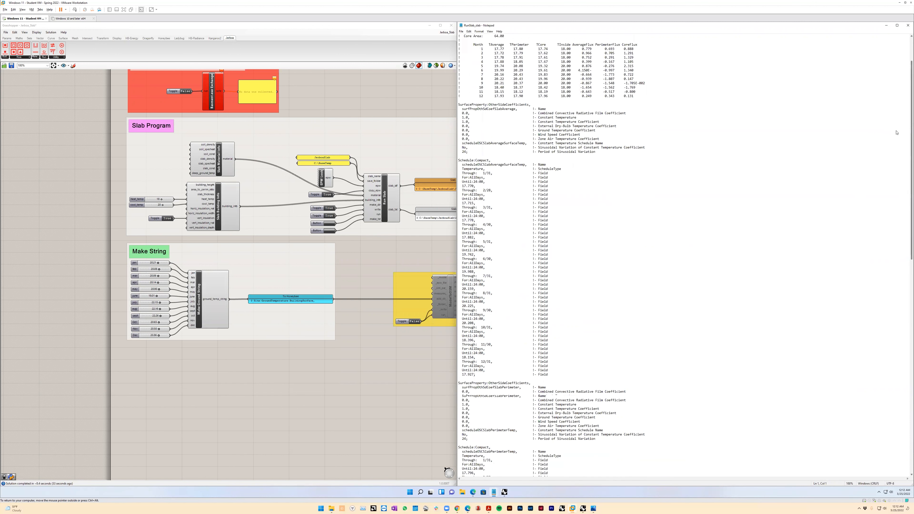
{"action": "scroll", "coordinate": [871, 190], "scroll_direction": "up", "scroll_amount": 4}
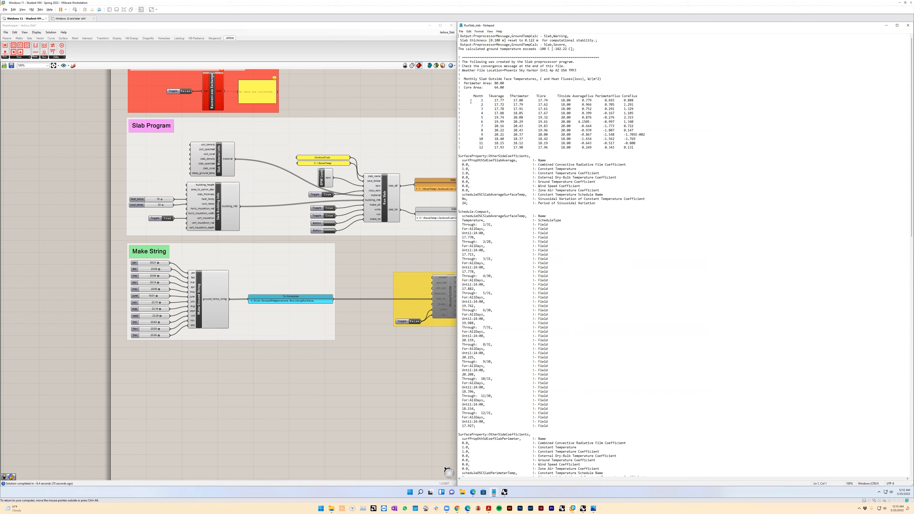
Adjust the first monthly temperature sliders in the Make String group and enlarge the output panel to show the full ground temperature string
{"action": "left_click", "coordinate": [160, 264]}
{"action": "left_click_drag", "start_coordinate": [160, 264], "coordinate": [150, 266]}
{"action": "left_click_drag", "start_coordinate": [159, 270], "coordinate": [158, 297]}
{"action": "mouse_move", "coordinate": [286, 307]}
{"action": "left_mouse_down"}
{"action": "mouse_move", "coordinate": [288, 371]}
{"action": "mouse_move", "coordinate": [283, 306]}
{"action": "left_mouse_up"}
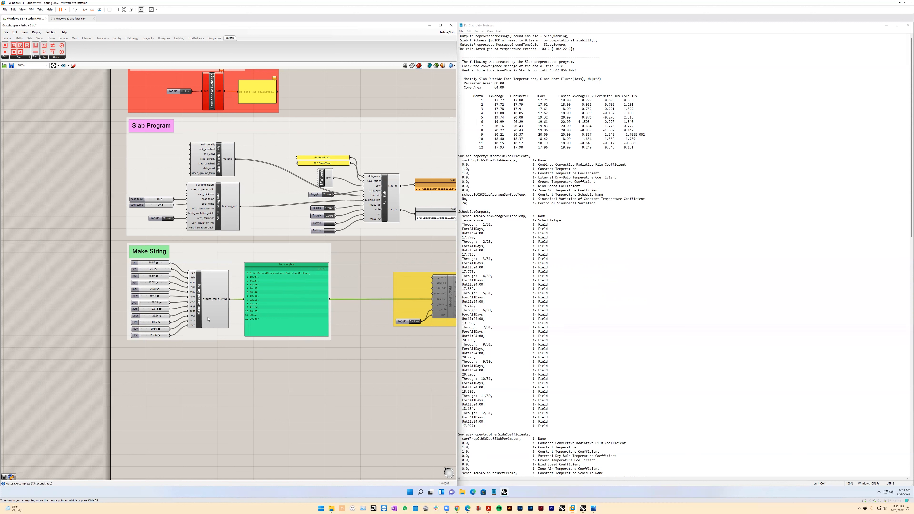
Enable the disabled component in the yellow group that receives the ground temperature string
{"action": "right_click_drag", "start_coordinate": [381, 358], "coordinate": [326, 361]}
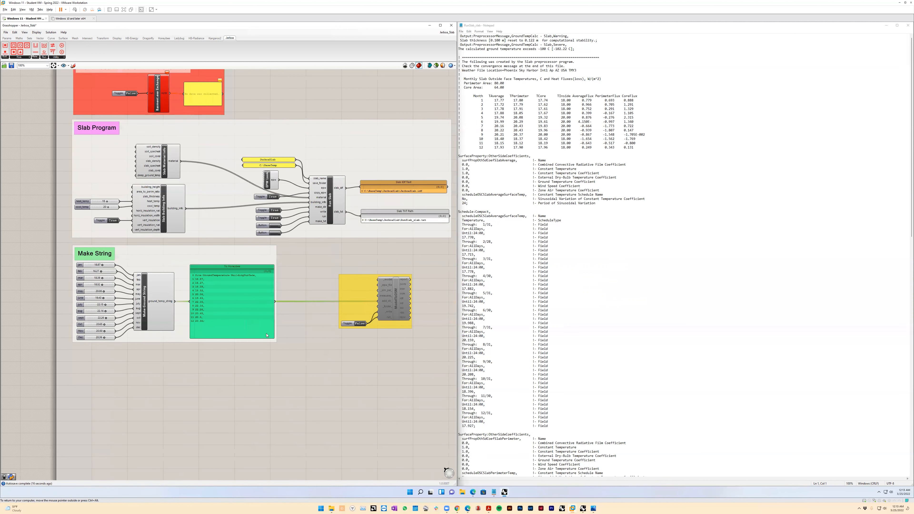
{"action": "right_click_drag", "start_coordinate": [344, 280], "coordinate": [256, 280]}
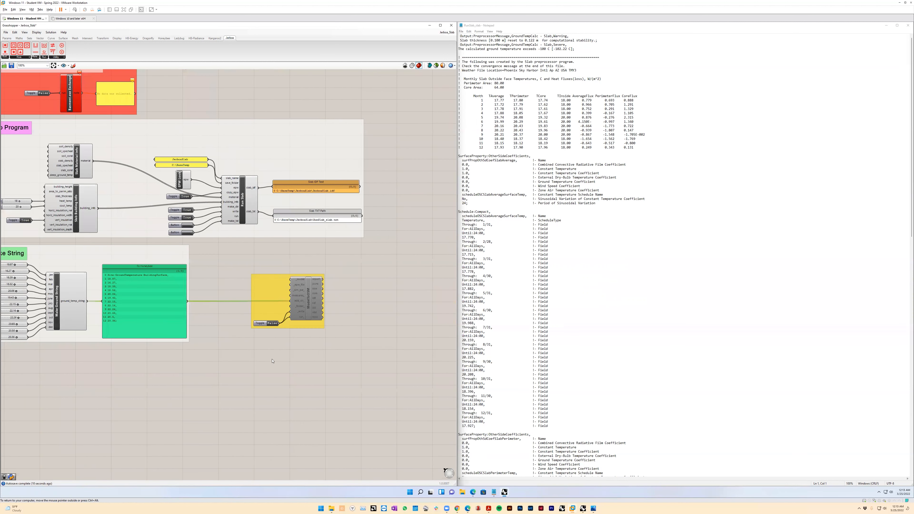
{"action": "left_click", "coordinate": [313, 310]}
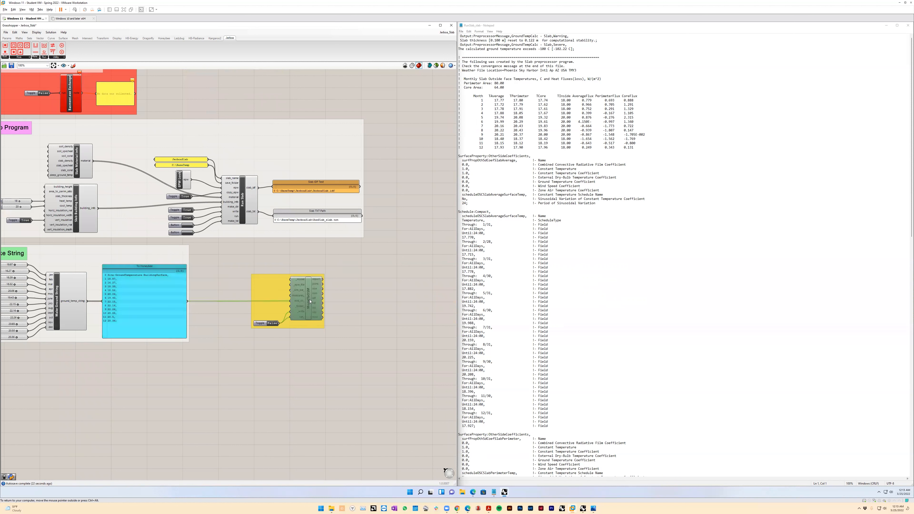
{"action": "middle_click", "coordinate": [309, 299]}
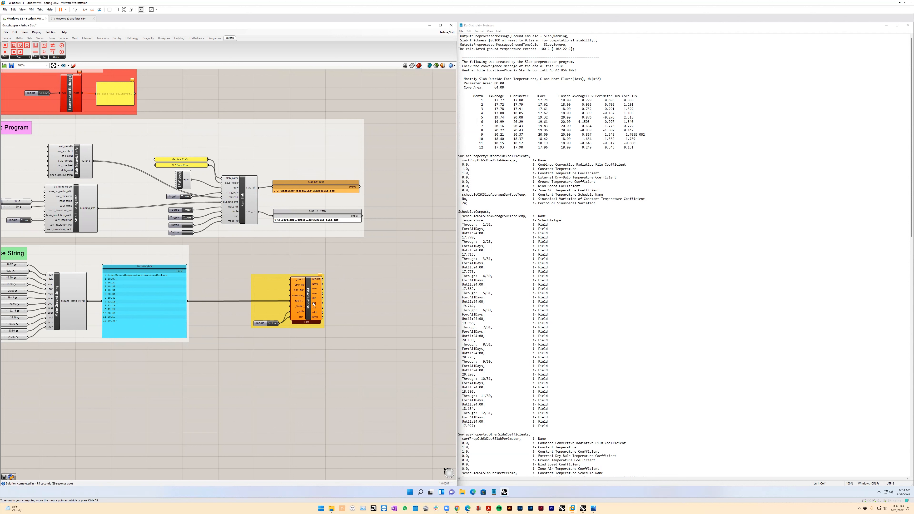
{"action": "right_click_drag", "start_coordinate": [250, 345], "coordinate": [316, 429]}
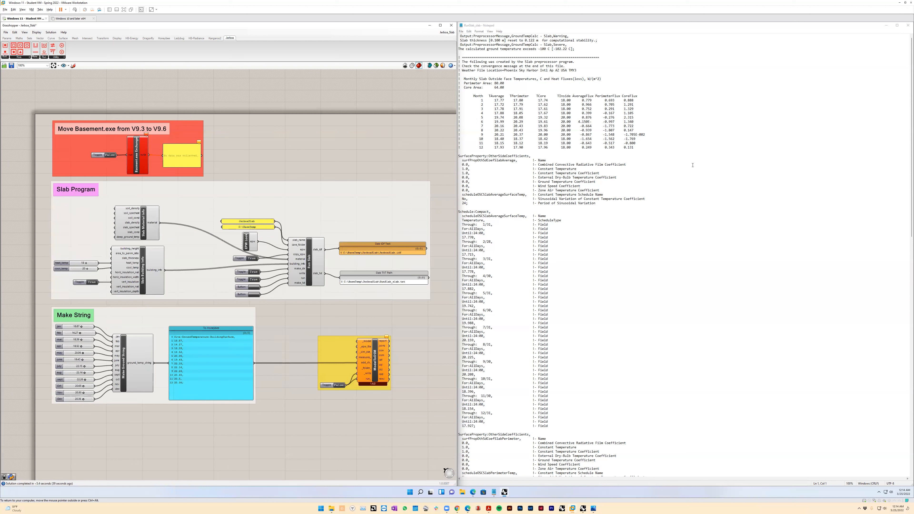